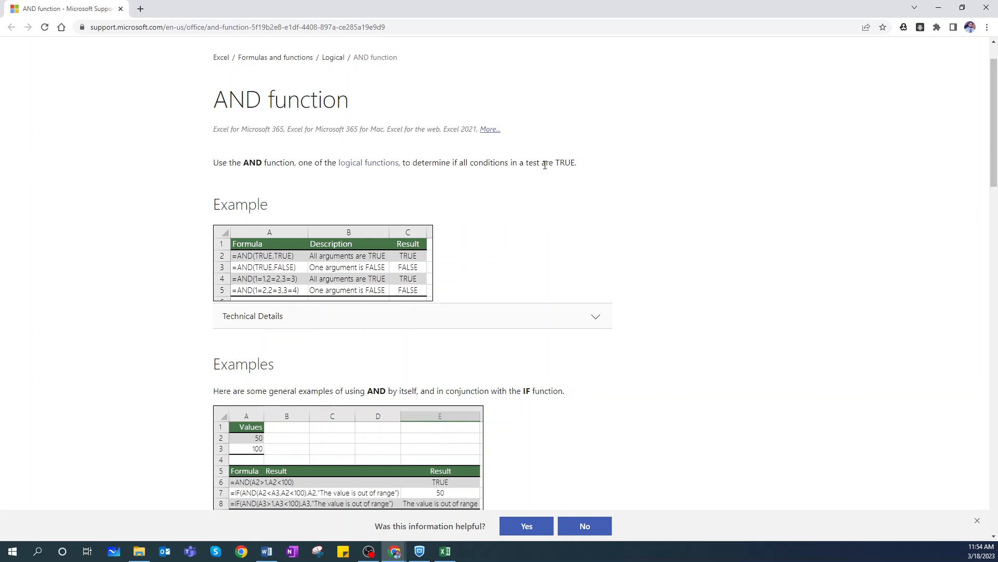
- Read the AND function support page, covering its definition, basic examples, formula descriptions and the bonus calculation scenario
{"action": "left_click_drag", "start_coordinate": [208, 162], "coordinate": [581, 174]}
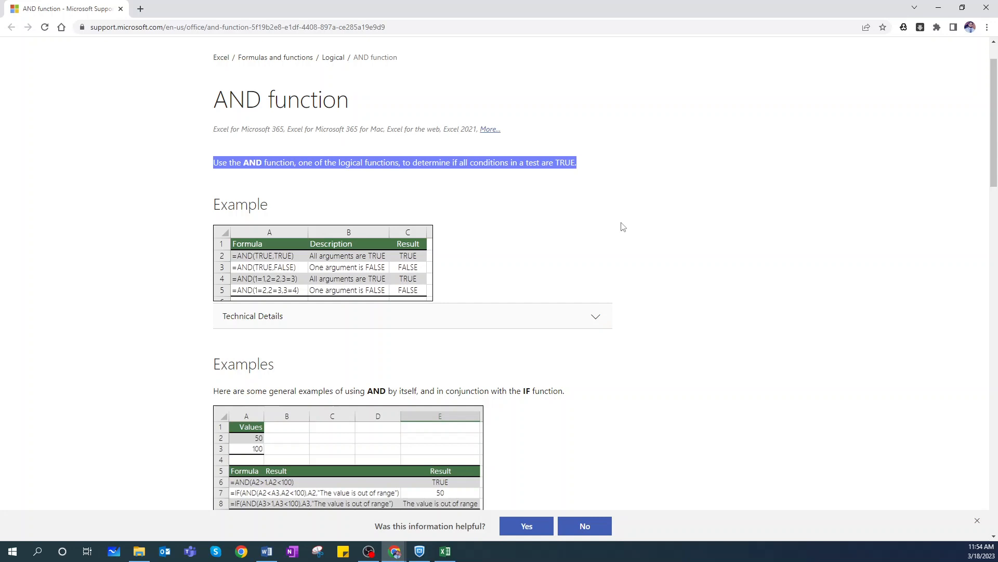
{"action": "left_click", "coordinate": [535, 219]}
{"action": "scroll", "coordinate": [186, 247], "scroll_direction": "down", "scroll_amount": 1}
{"action": "scroll", "coordinate": [186, 247], "scroll_direction": "down", "scroll_amount": 2}
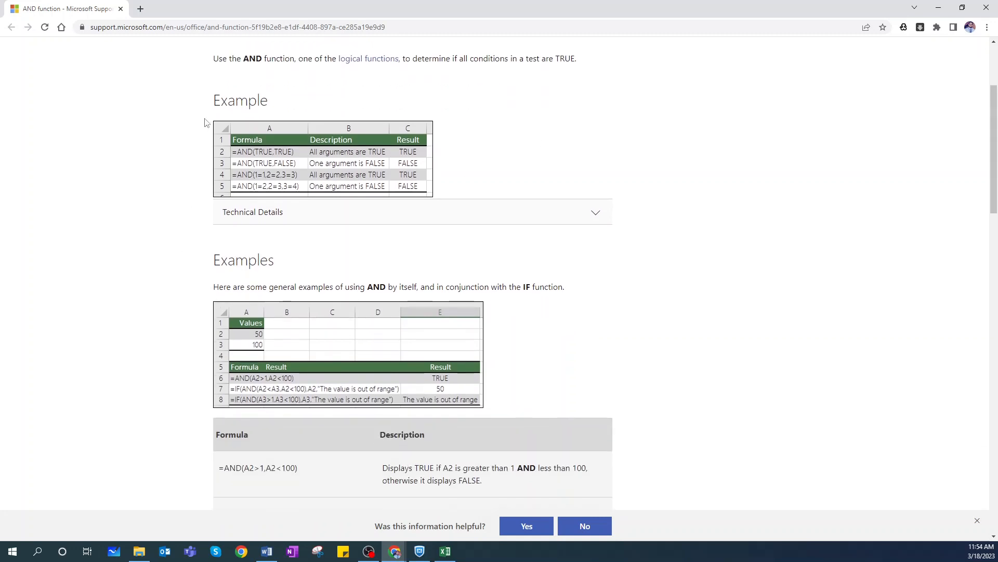
{"action": "scroll", "coordinate": [285, 258], "scroll_direction": "down", "scroll_amount": 3}
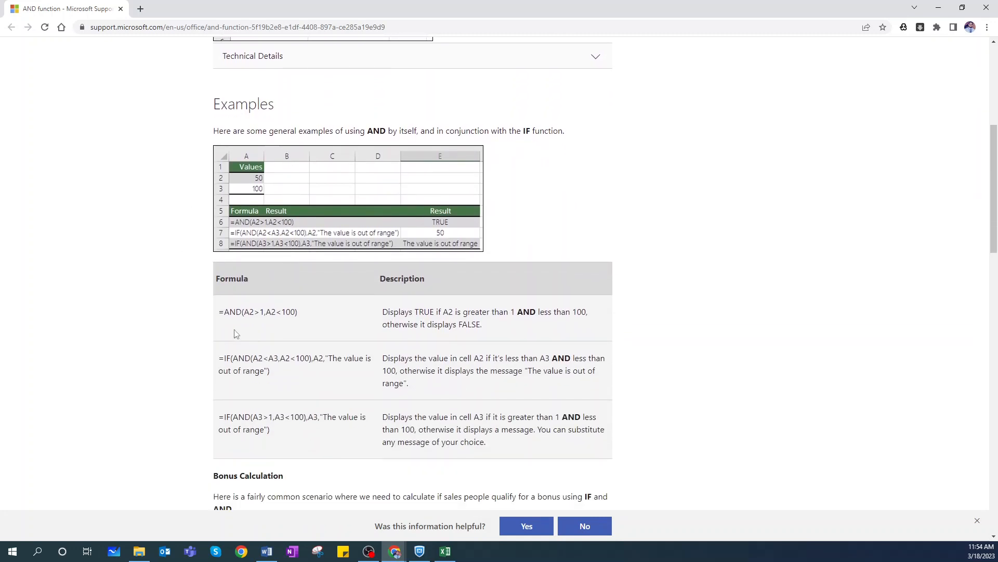
{"action": "left_click", "coordinate": [633, 208]}
{"action": "scroll", "coordinate": [633, 208], "scroll_direction": "down", "scroll_amount": 5}
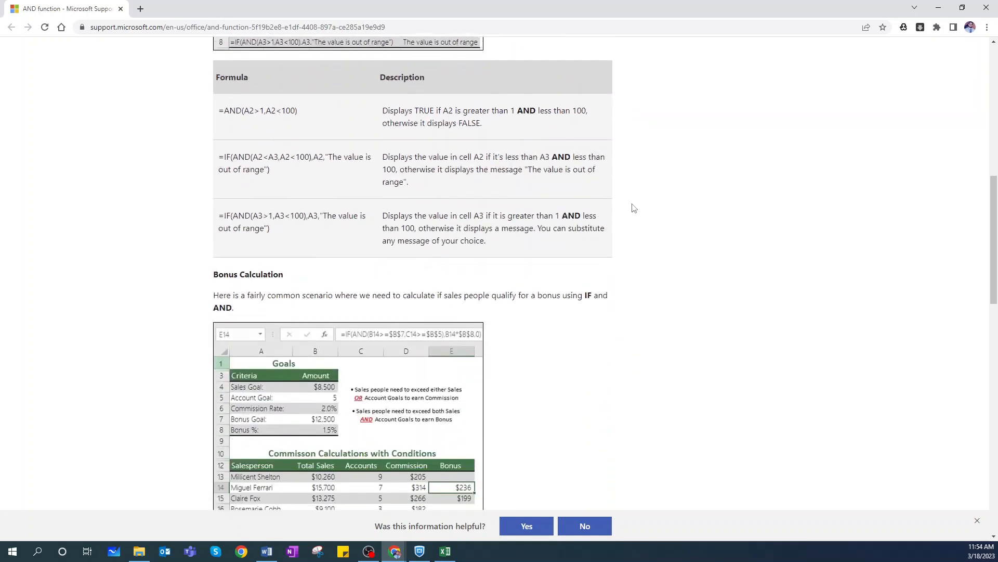
{"action": "scroll", "coordinate": [635, 207], "scroll_direction": "up", "scroll_amount": 11}
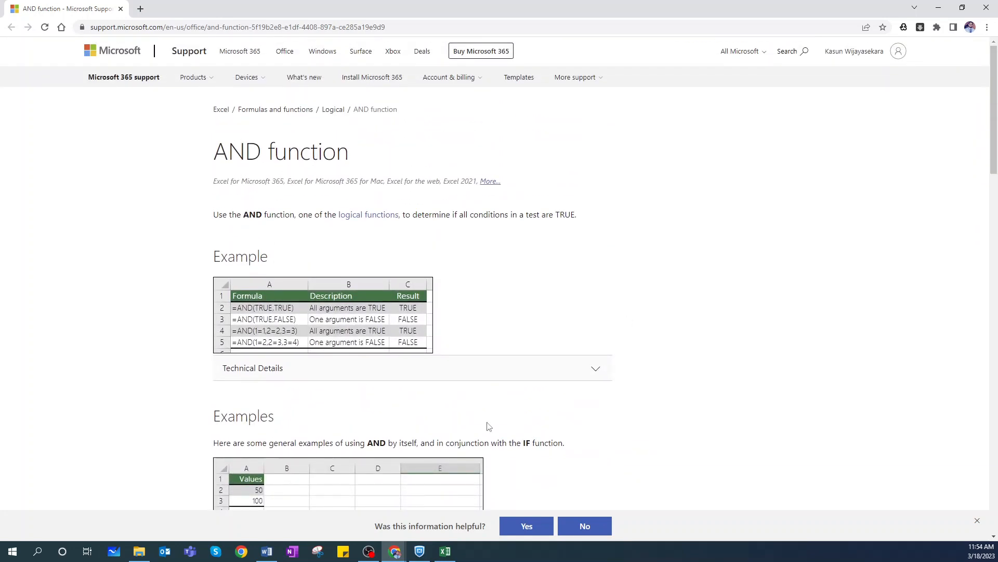
- Switch to the AND Function workbook in Excel and review the Region, Quarter 1 and Quarter 2 columns of the sales table
{"action": "left_click", "coordinate": [445, 550]}
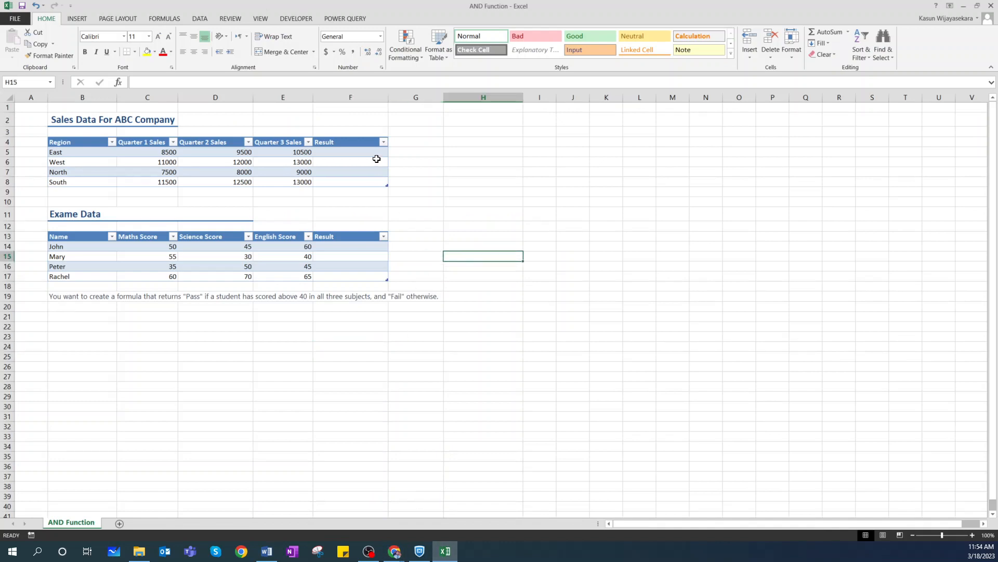
{"action": "left_click", "coordinate": [451, 161]}
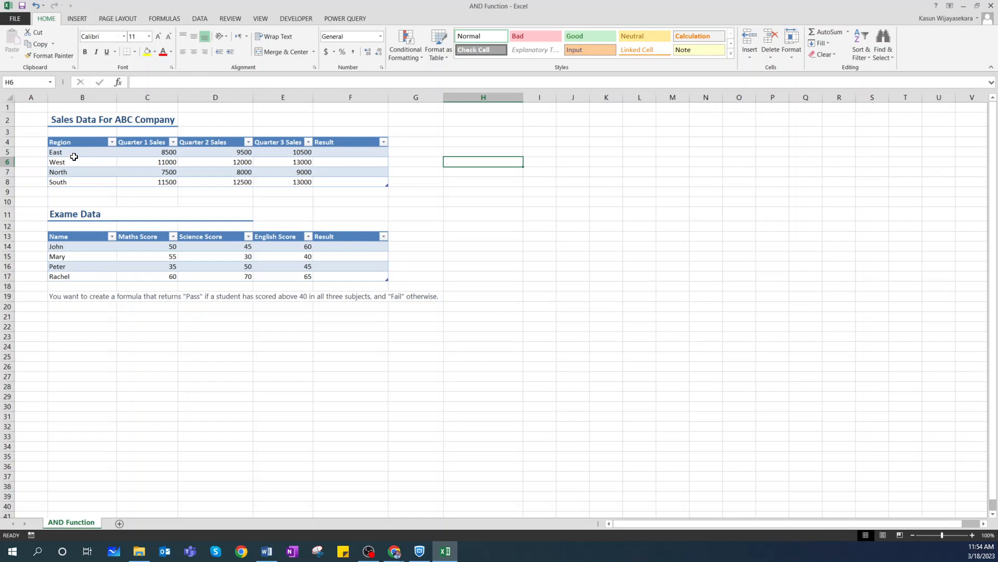
{"action": "left_click_drag", "start_coordinate": [66, 142], "coordinate": [67, 172]}
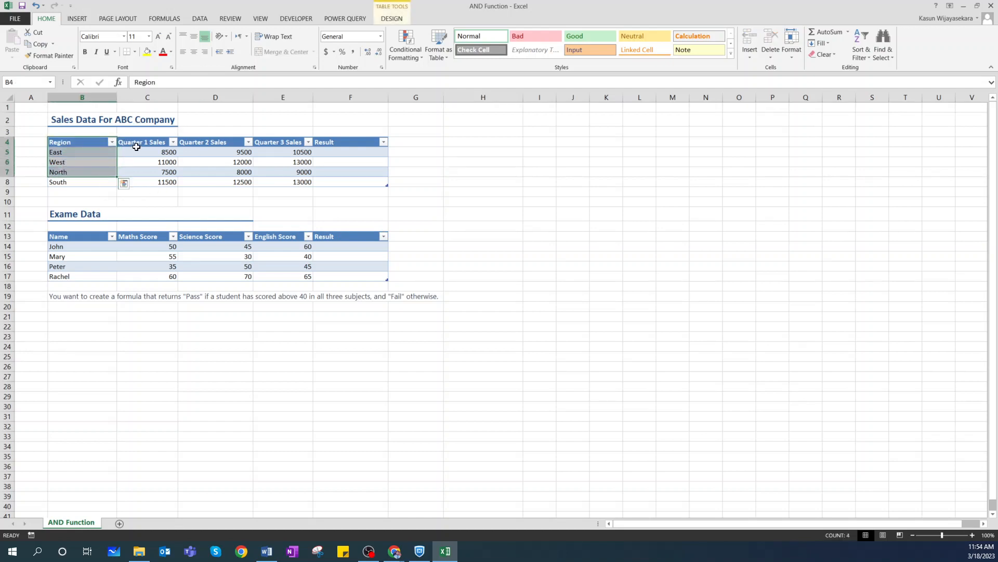
{"action": "left_click_drag", "start_coordinate": [136, 142], "coordinate": [141, 172]}
{"action": "left_click_drag", "start_coordinate": [194, 146], "coordinate": [206, 173]}
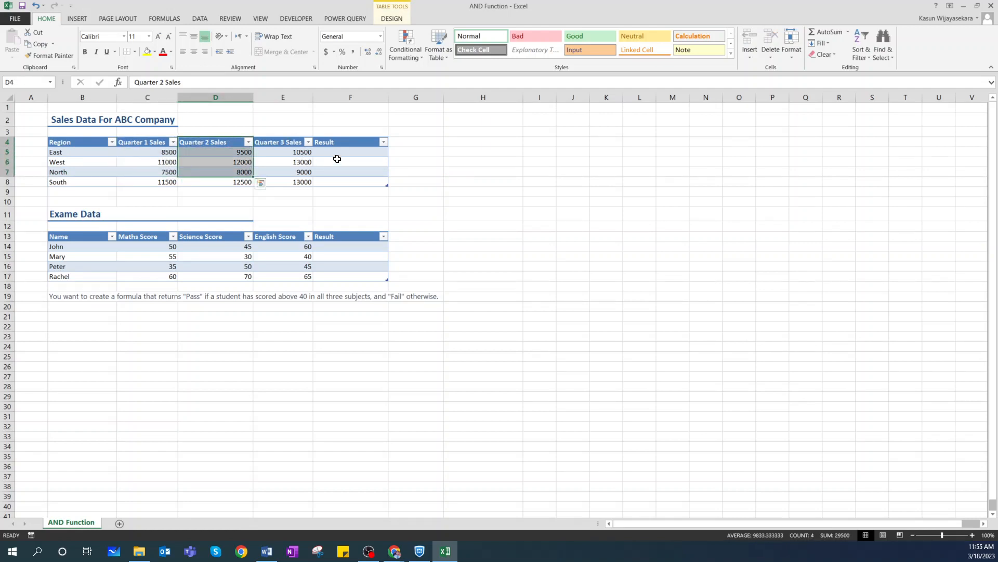
- Start an AND formula in the East region's Result cell F5, with Quarter 1 Sales >10000 as the first condition
{"action": "left_click", "coordinate": [339, 155]}
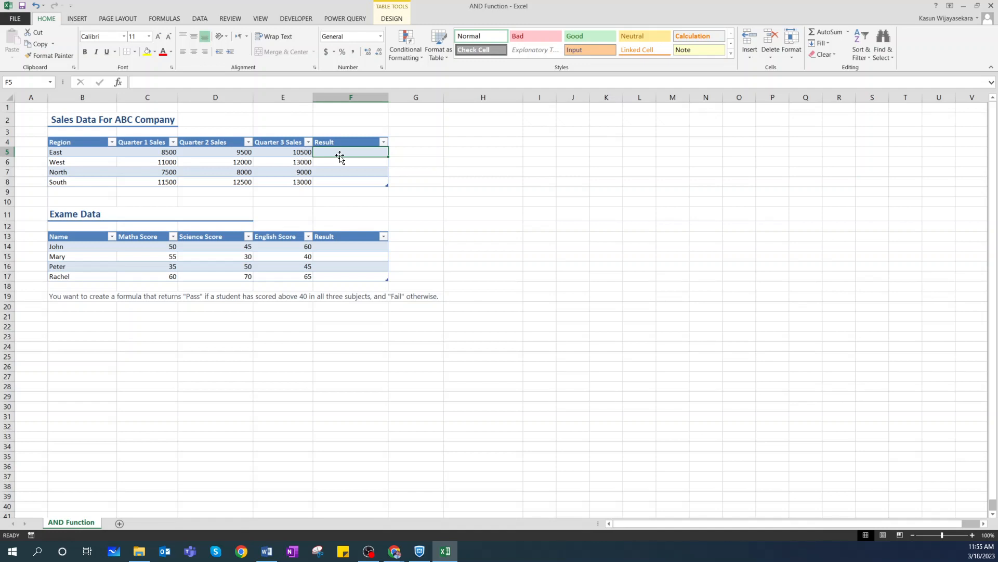
{"action": "type", "text": "="}
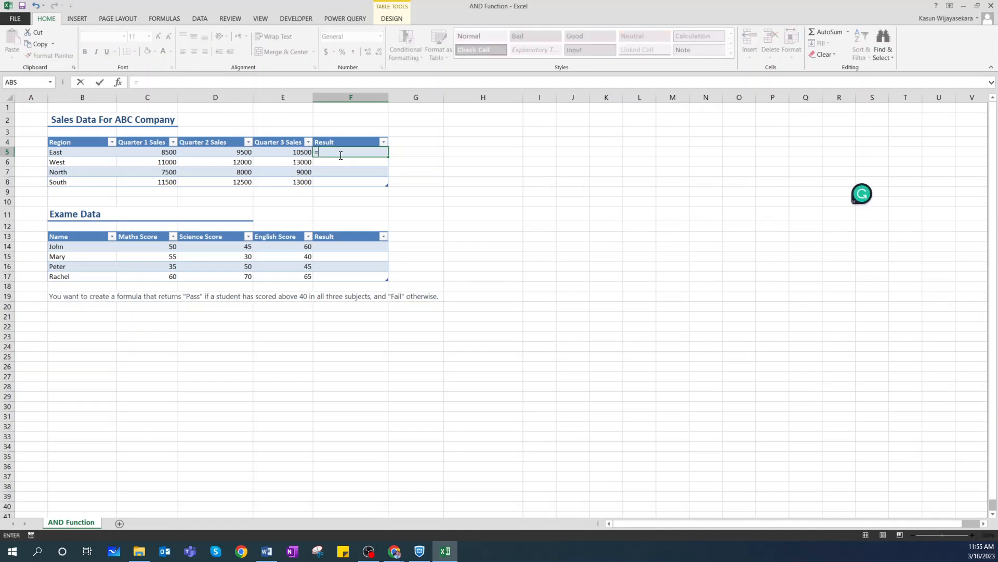
{"action": "type", "text": "and"}
{"action": "key", "text": "Tab"}
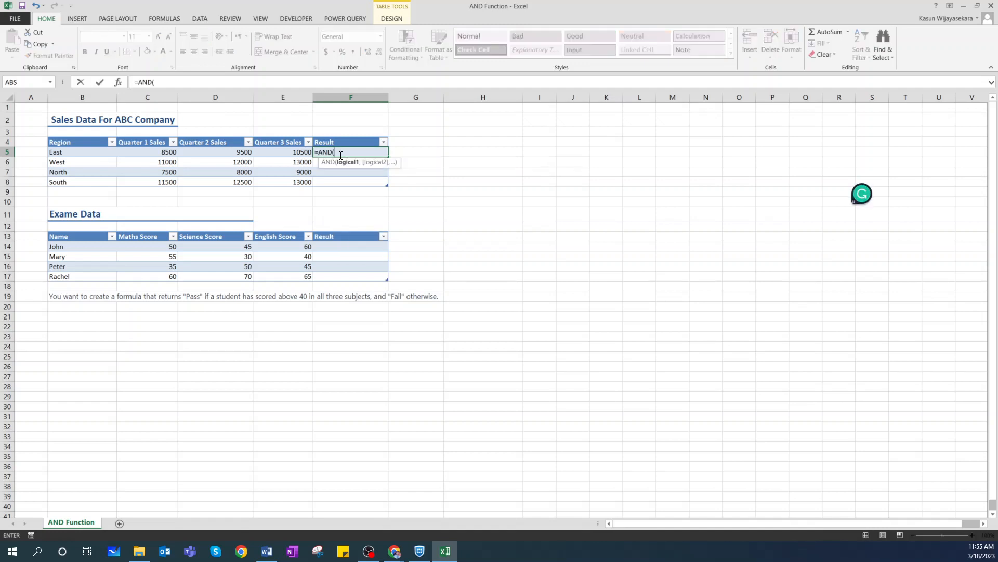
{"action": "left_click", "coordinate": [167, 152]}
{"action": "type", "text": ">10"}
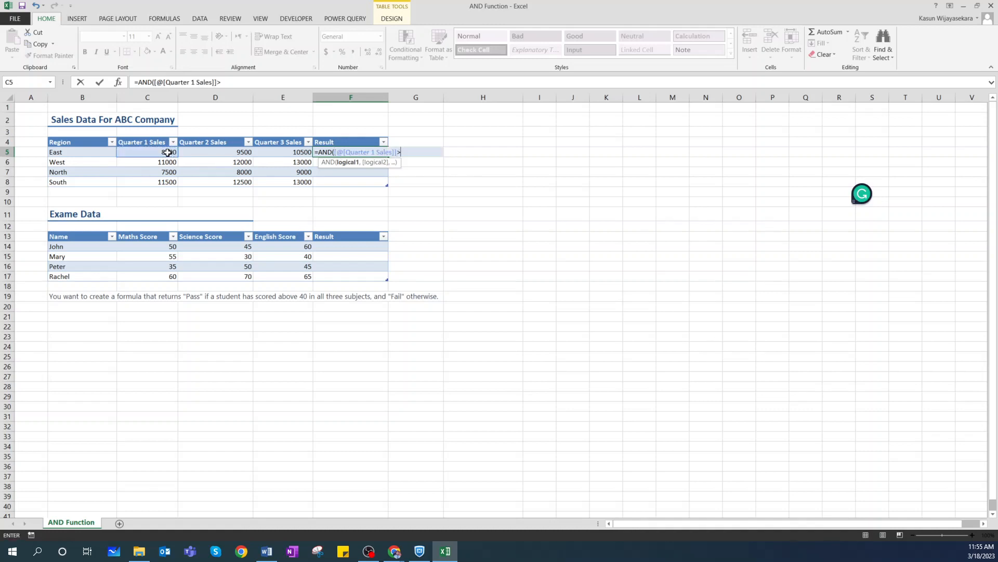
{"action": "type", "text": "000,"}
- Add the conditions Quarter 2 Sales >10000 and Quarter 3 Sales >10000 to the AND formula and enter it
{"action": "left_click", "coordinate": [211, 154]}
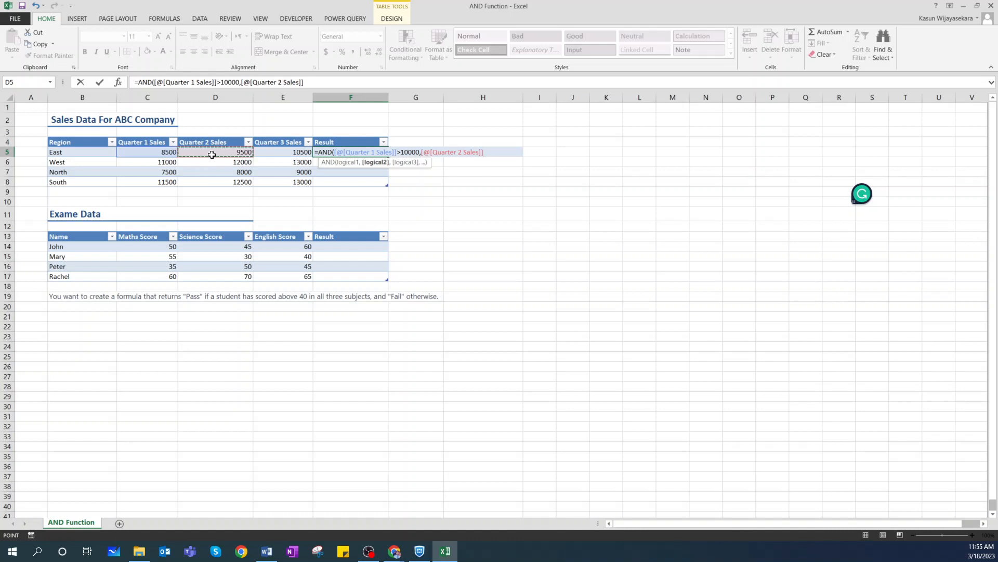
{"action": "type", "text": ">10000"}
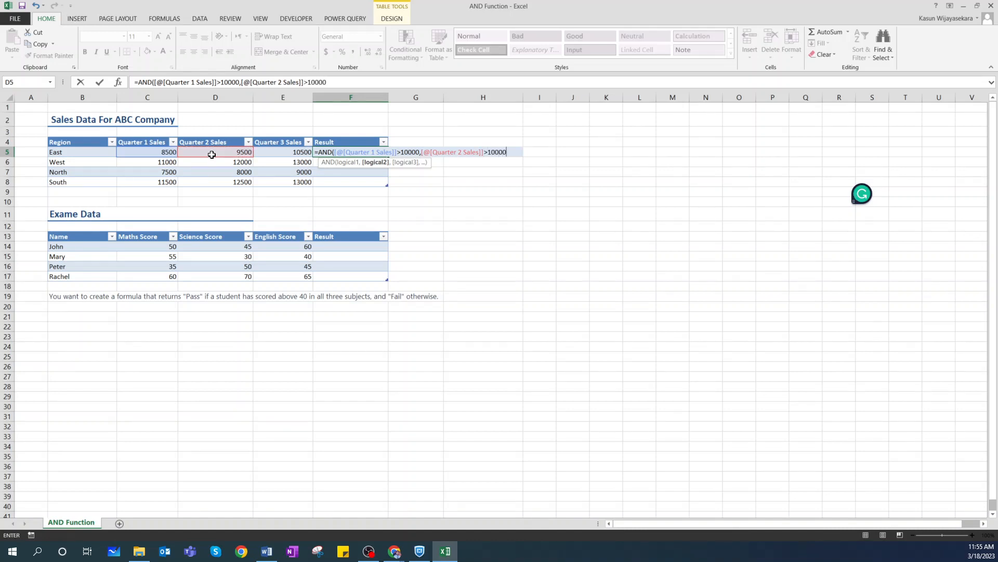
{"action": "type", "text": ","}
{"action": "left_click", "coordinate": [290, 151]}
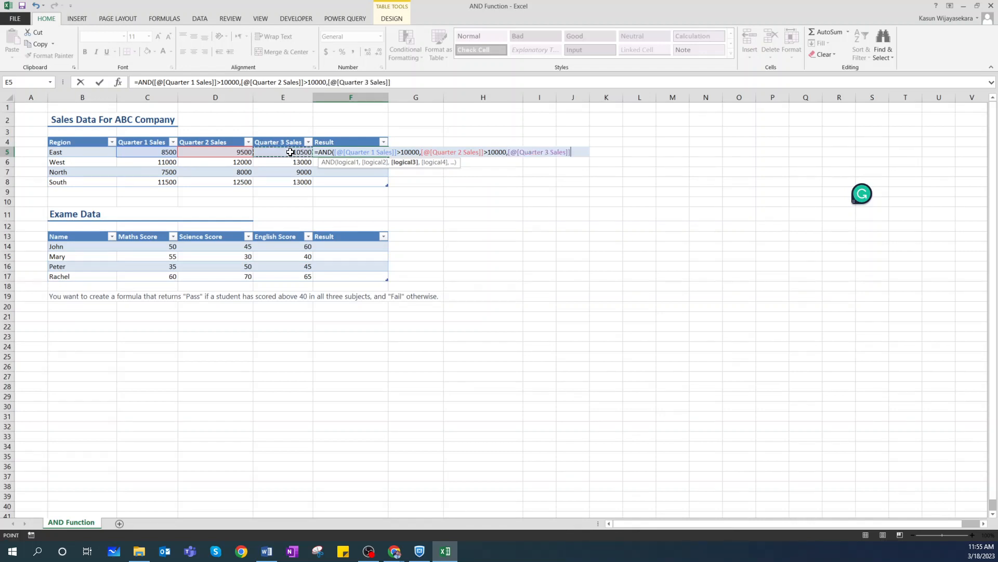
{"action": "type", "text": ">10000"}
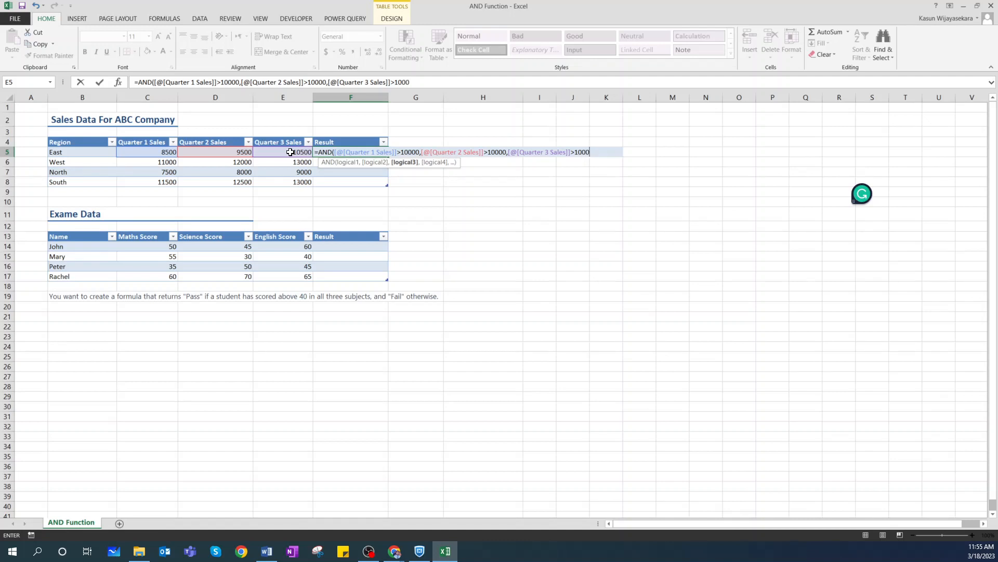
{"action": "type", "text": ")"}
{"action": "key", "text": "Return"}
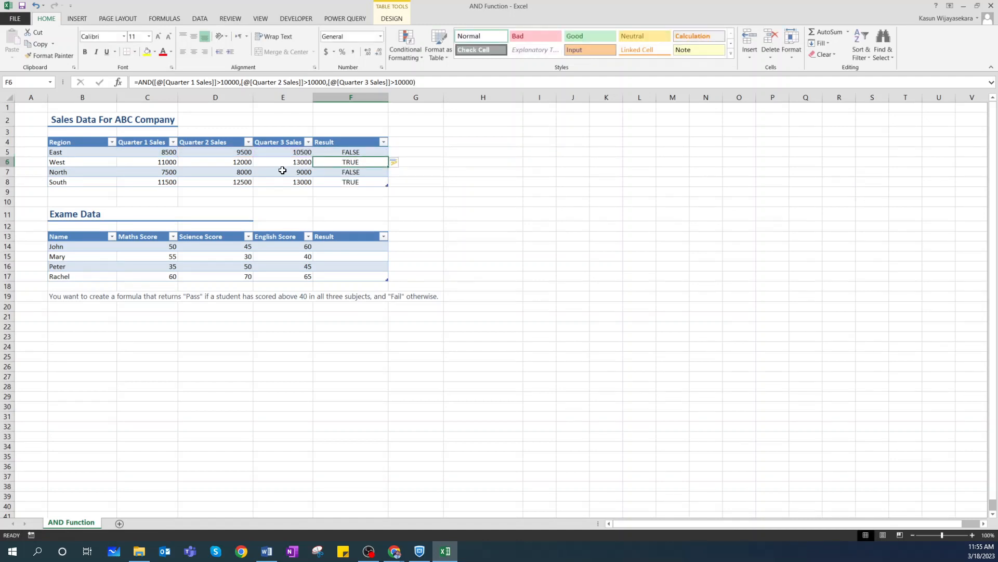
- Inspect the AND formula in each region's Result cell, from F5 to F8
{"action": "left_click", "coordinate": [352, 153]}
{"action": "left_click", "coordinate": [355, 162]}
{"action": "left_click", "coordinate": [355, 172]}
{"action": "left_click", "coordinate": [356, 182]}
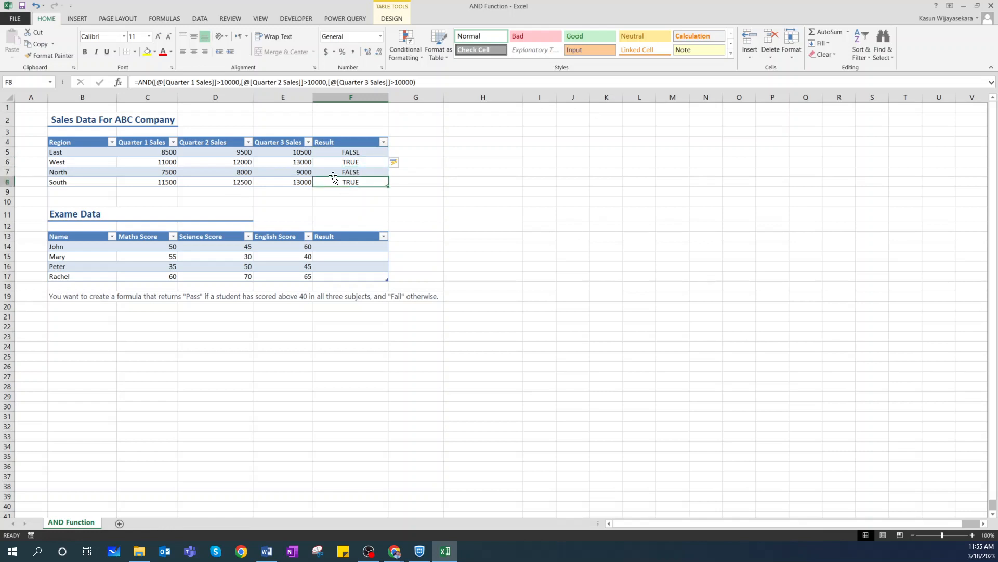
- Compare the East region's three quarterly sales figures with its Result, and check the other regions' rows against theirs
{"action": "left_click", "coordinate": [151, 154]}
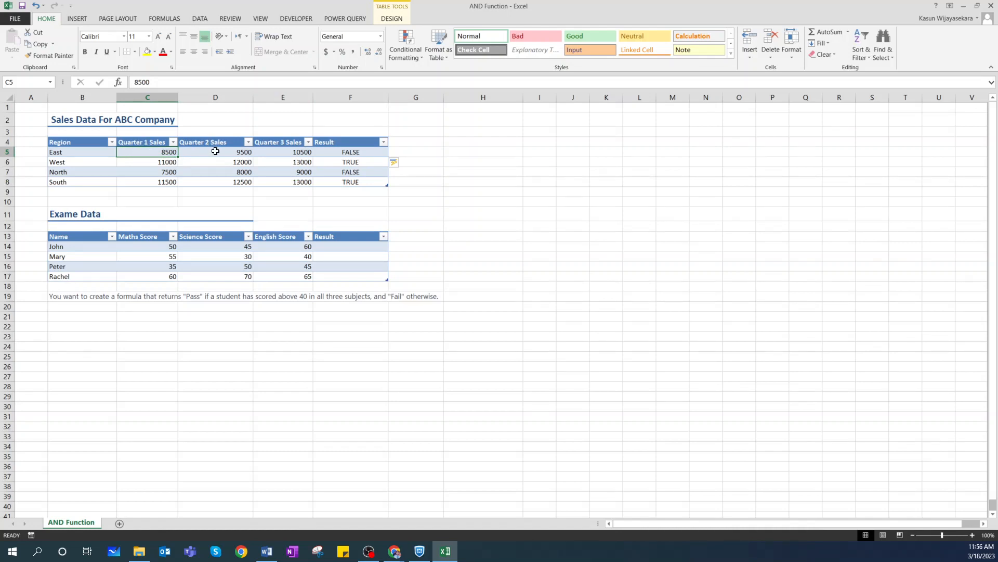
{"action": "left_click", "coordinate": [217, 156]}
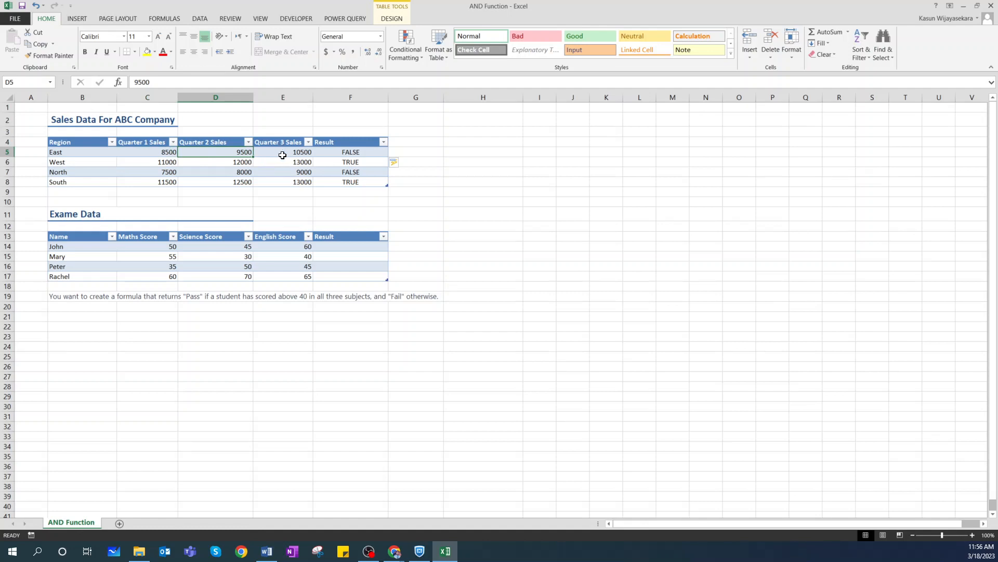
{"action": "left_click", "coordinate": [281, 152]}
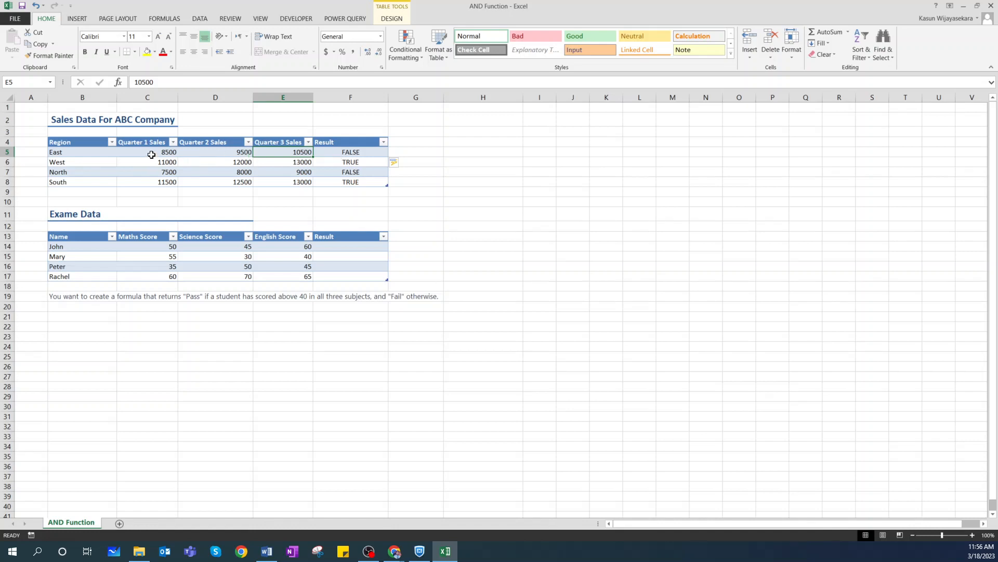
{"action": "left_click_drag", "start_coordinate": [151, 154], "coordinate": [273, 156]}
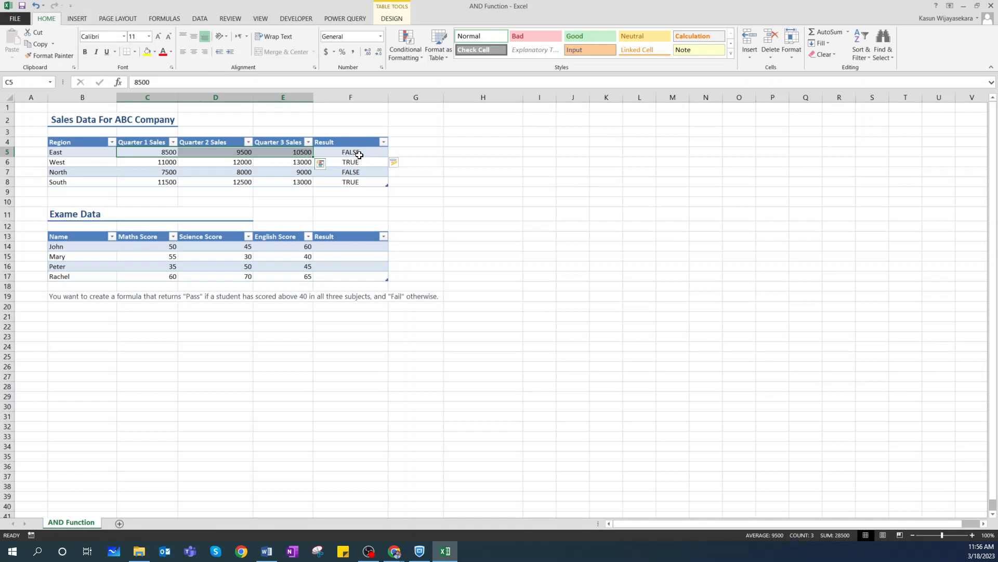
{"action": "left_click", "coordinate": [158, 153]}
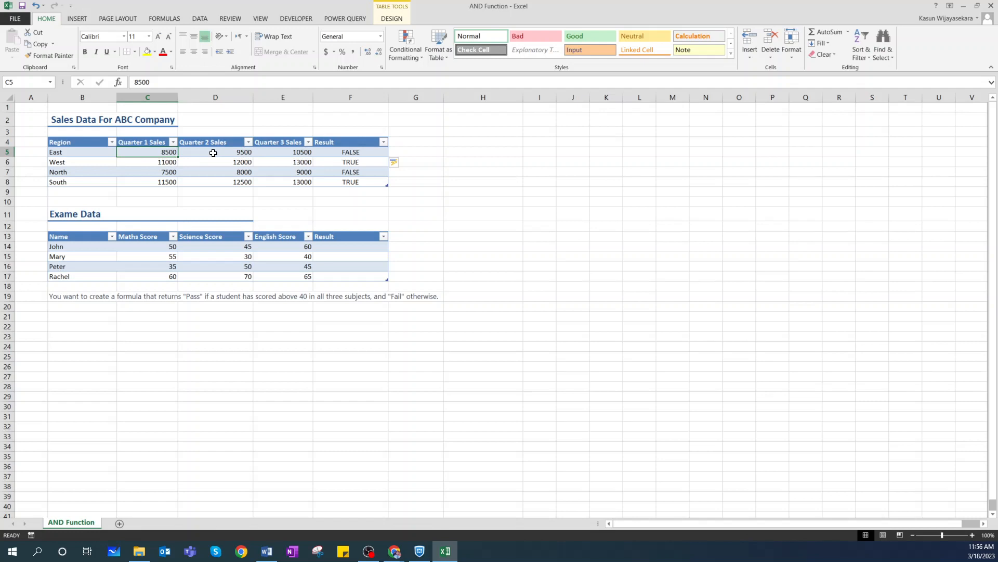
{"action": "left_click", "coordinate": [371, 153]}
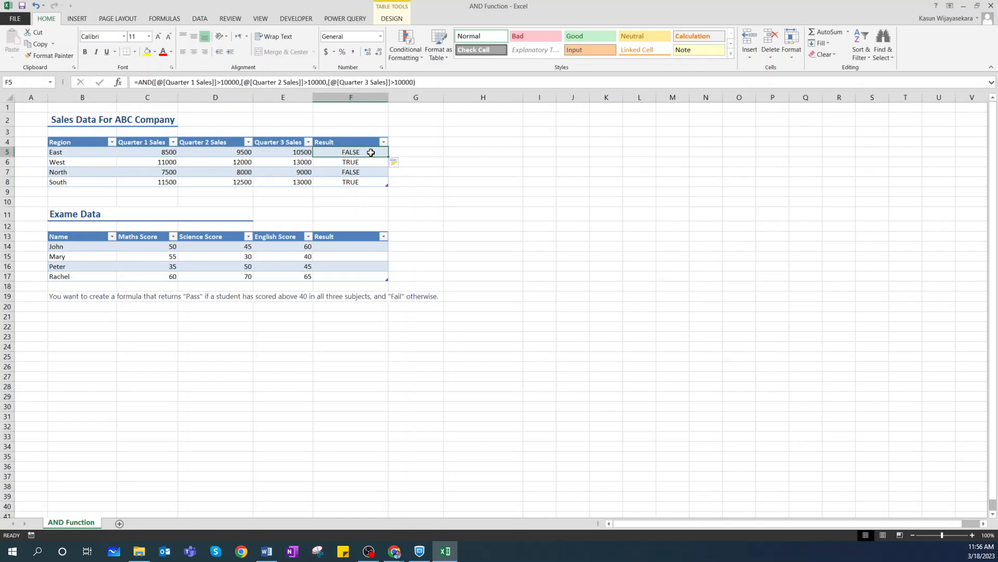
{"action": "left_click", "coordinate": [366, 182]}
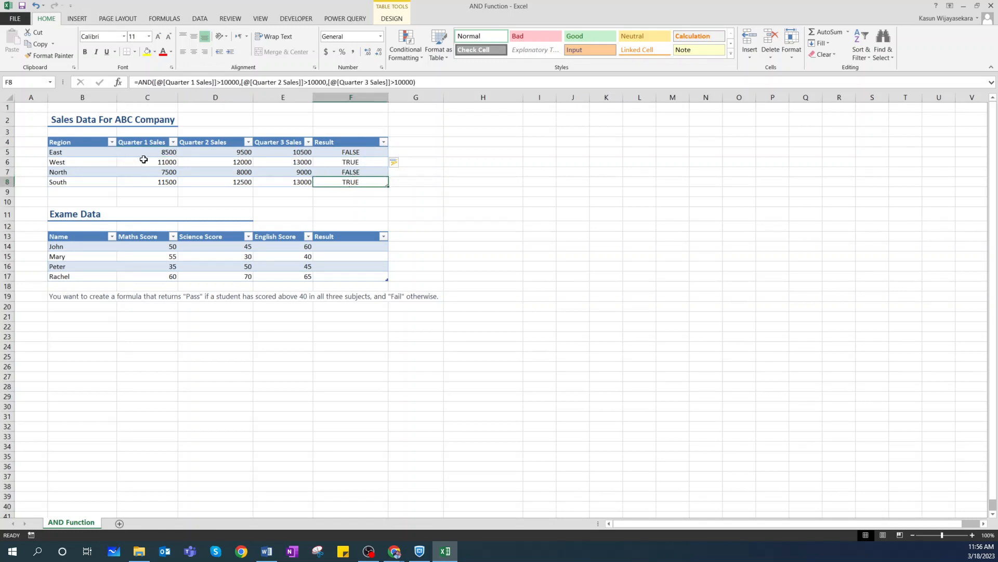
{"action": "left_click_drag", "start_coordinate": [146, 153], "coordinate": [341, 173]}
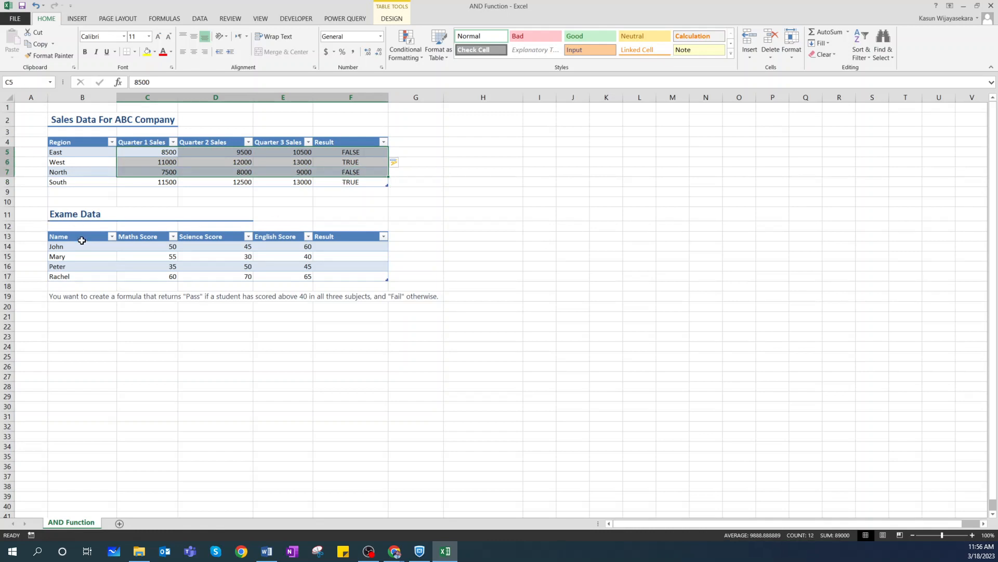
- Review the exam table's Name, Maths, Science, English and Result headers, and recheck the West region's AND formula in F6
{"action": "left_click", "coordinate": [82, 238]}
{"action": "left_click", "coordinate": [136, 237]}
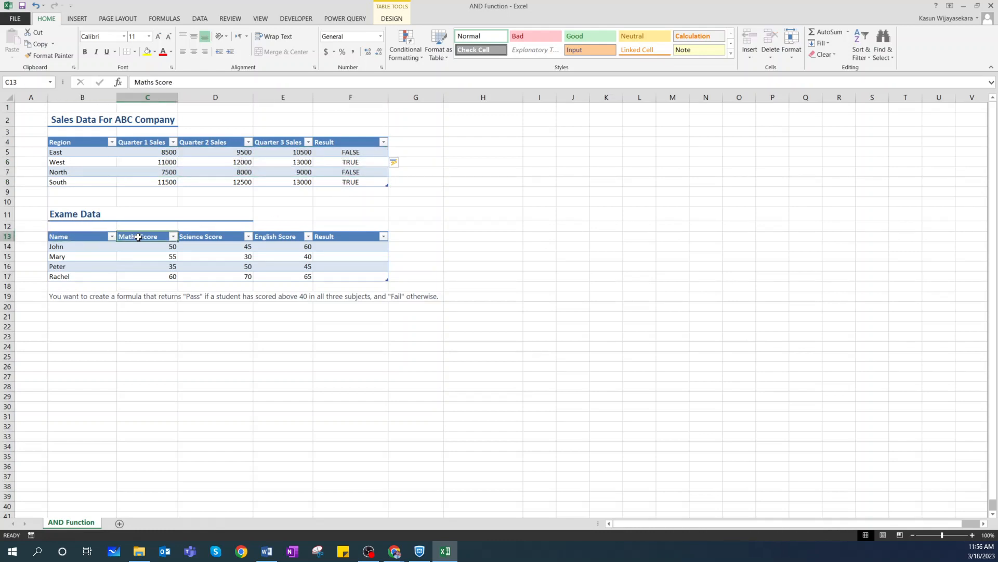
{"action": "left_click", "coordinate": [210, 240]}
{"action": "left_click", "coordinate": [265, 237]}
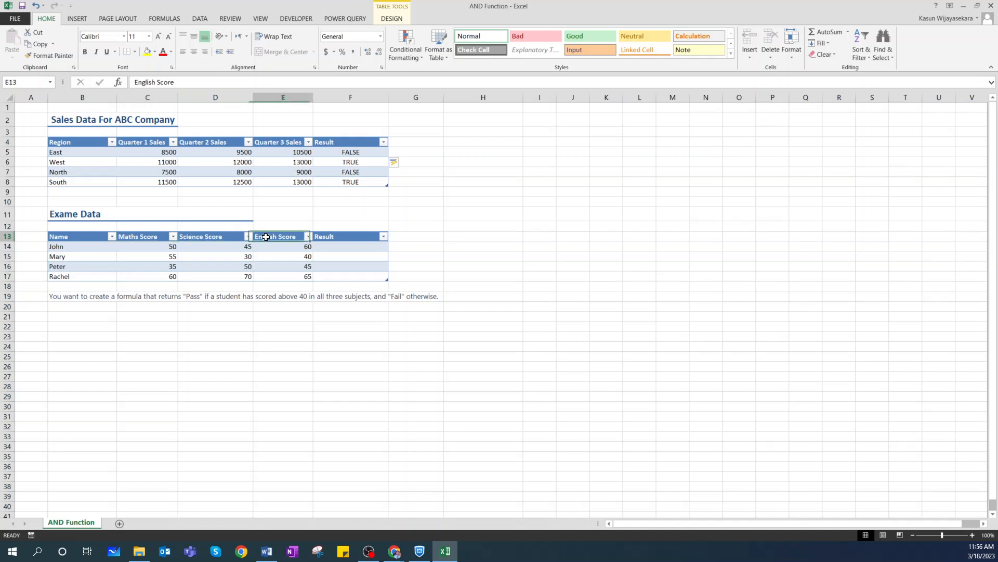
{"action": "left_click", "coordinate": [323, 240]}
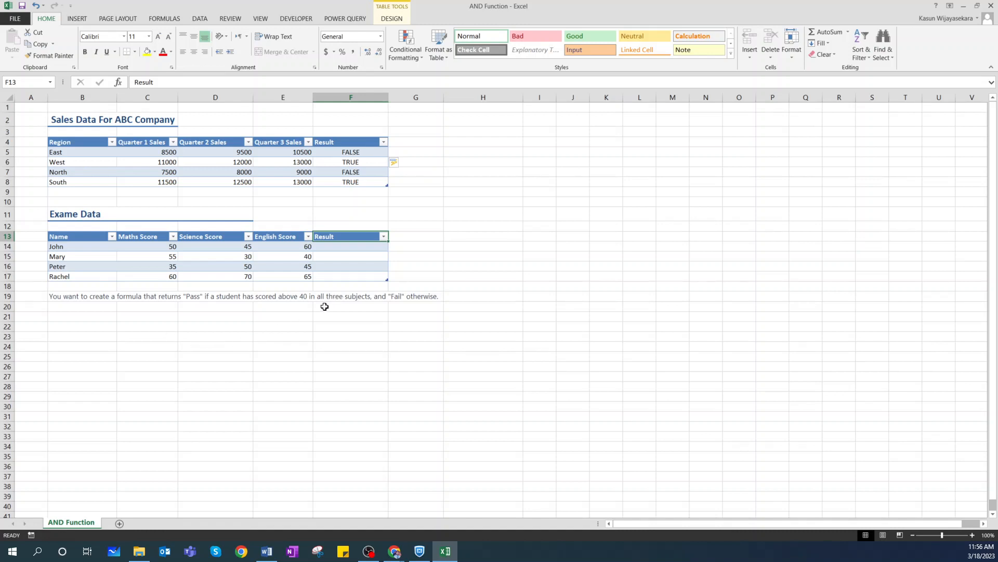
{"action": "left_click", "coordinate": [348, 161]}
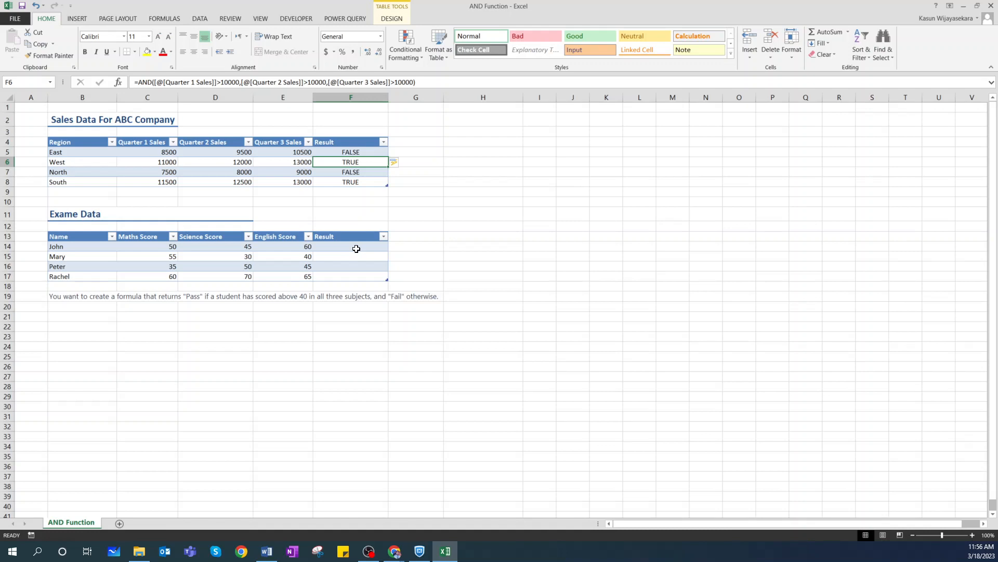
- Start an IF formula with a nested AND in F14, with Maths Score >40 as the first condition
{"action": "left_click", "coordinate": [357, 248]}
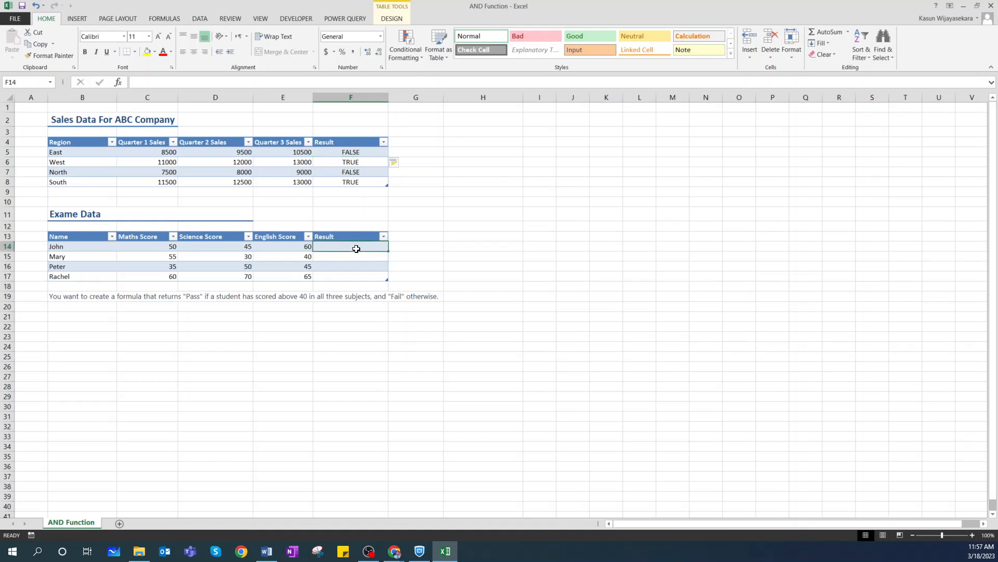
{"action": "type", "text": "="}
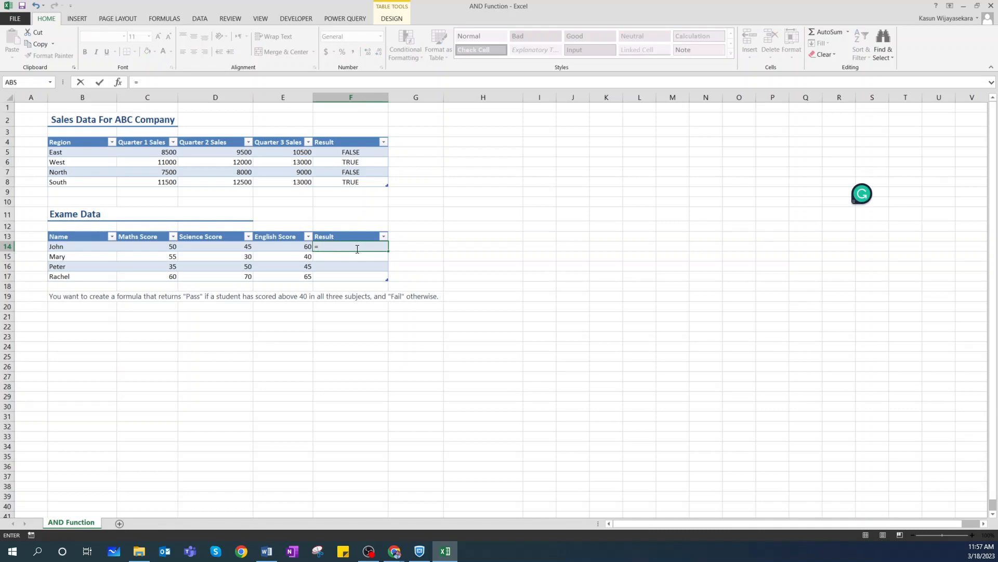
{"action": "type", "text": "IF(AND("}
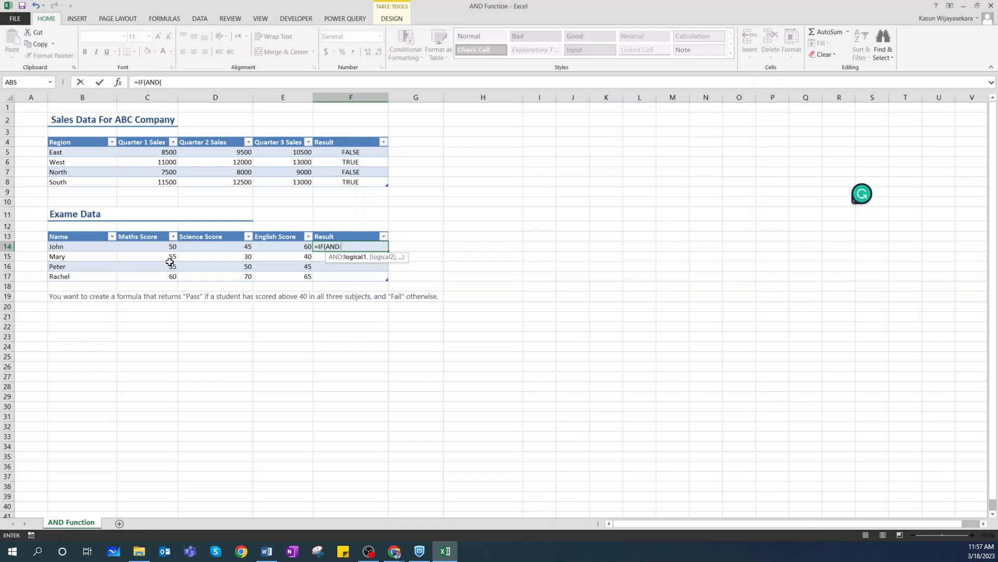
{"action": "left_click", "coordinate": [162, 246]}
{"action": "type", "text": ">40,"}
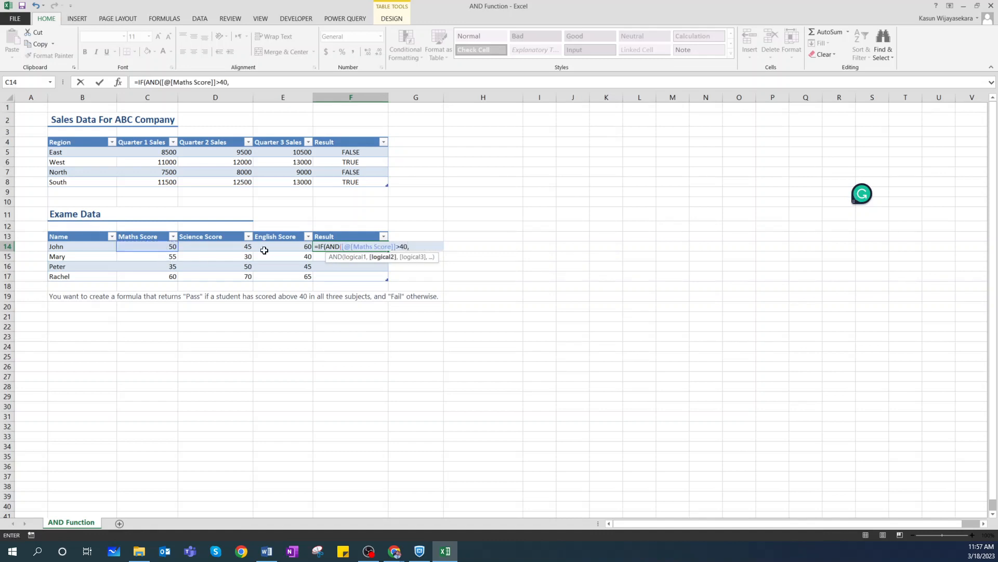
- Add the conditions Science Score >40 and English Score >40, and close the AND part of the formula
{"action": "left_click", "coordinate": [238, 249]}
{"action": "type", "text": ">"}
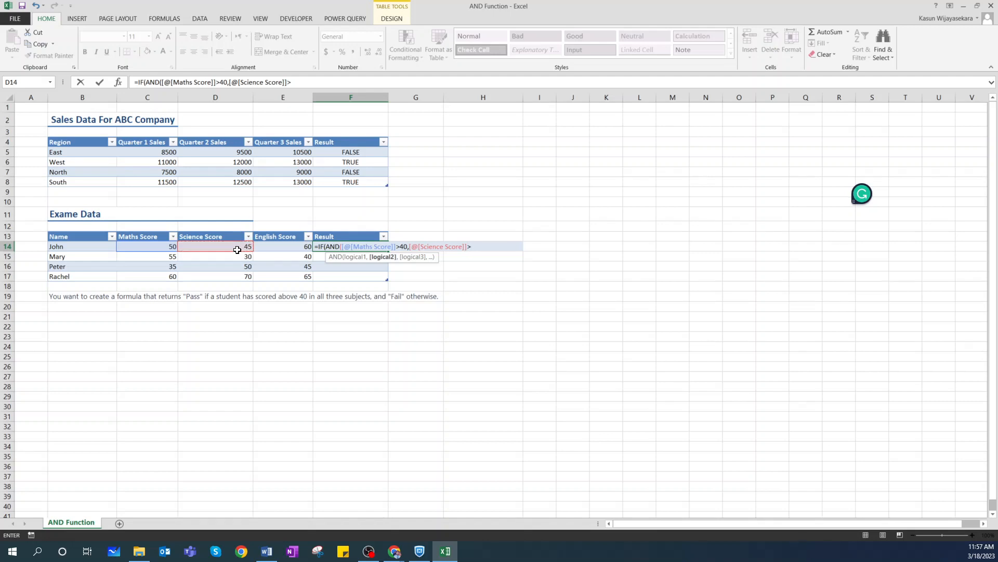
{"action": "type", "text": "40,"}
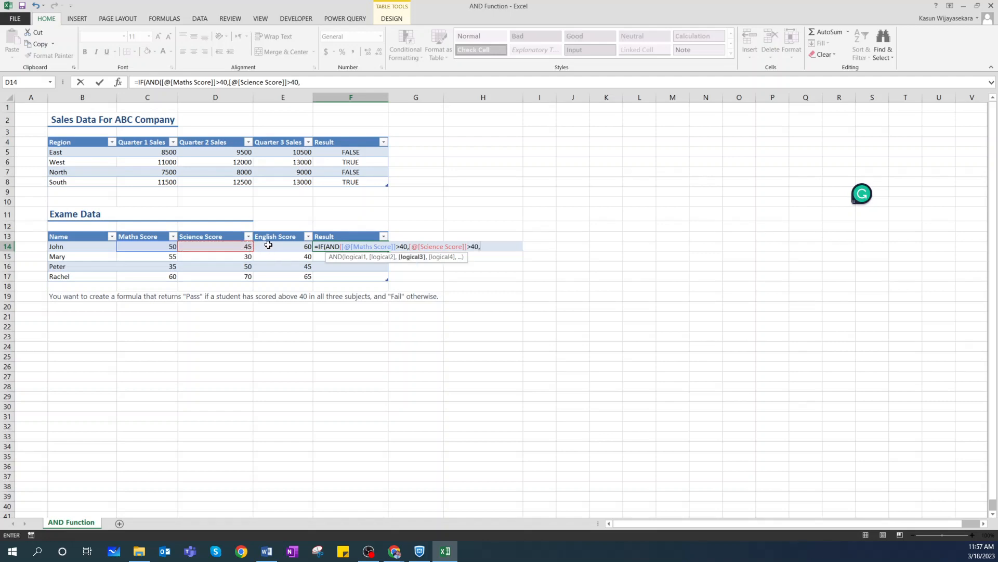
{"action": "left_click", "coordinate": [268, 247]}
{"action": "type", "text": ">40"}
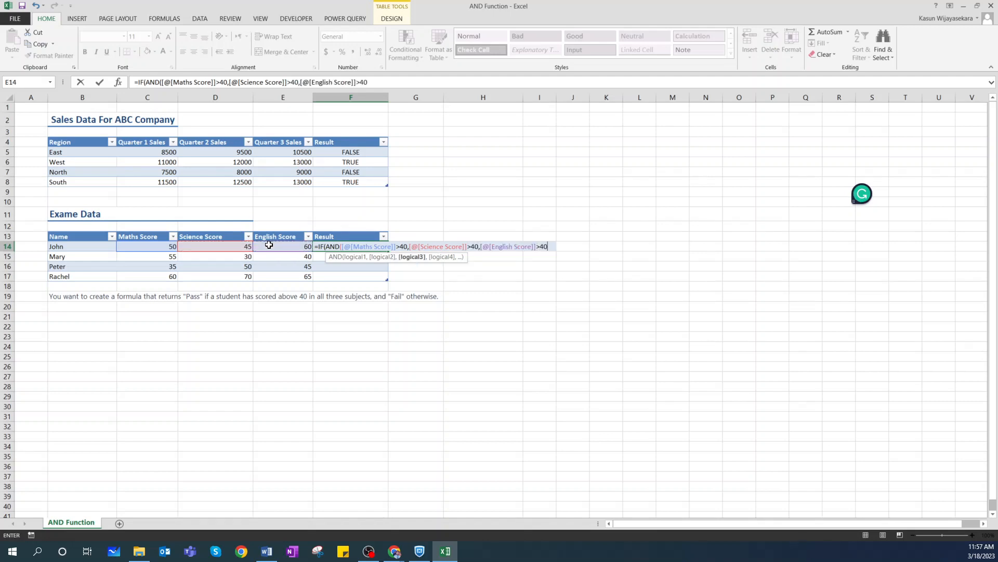
{"action": "type", "text": "),"}
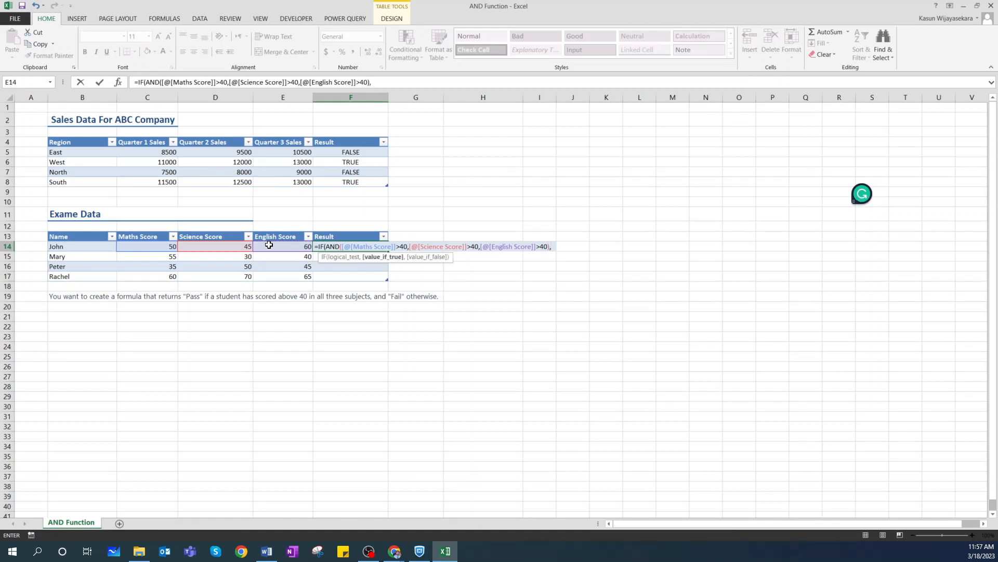
- Add "Pass" as the IF formula's value if true and try to enter the formula
{"action": "type", "text": "\"\""}
{"action": "type", "text": "Pass\""}
{"action": "type", "text": ","}
{"action": "key", "text": "Return"}
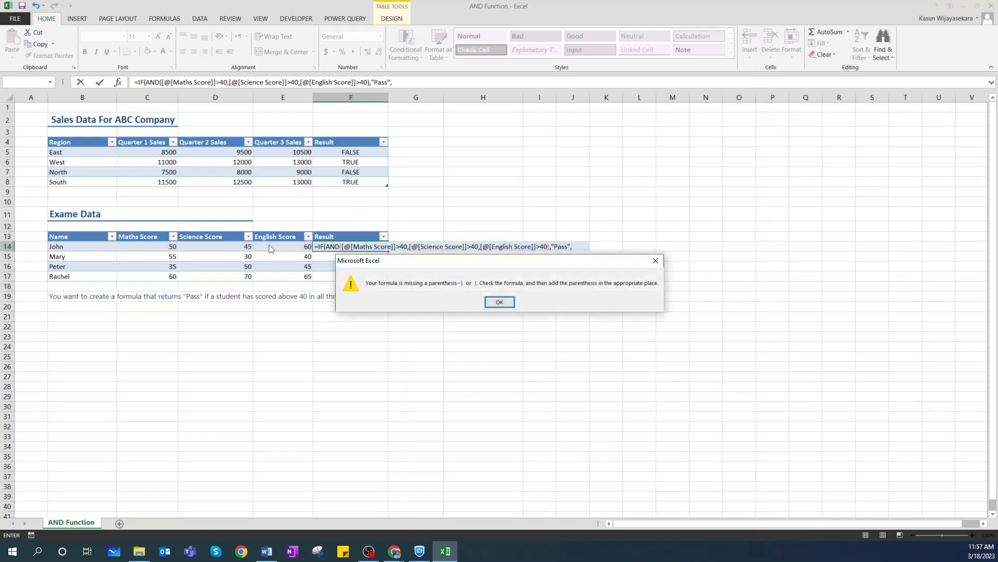
{"action": "left_click", "coordinate": [500, 302]}
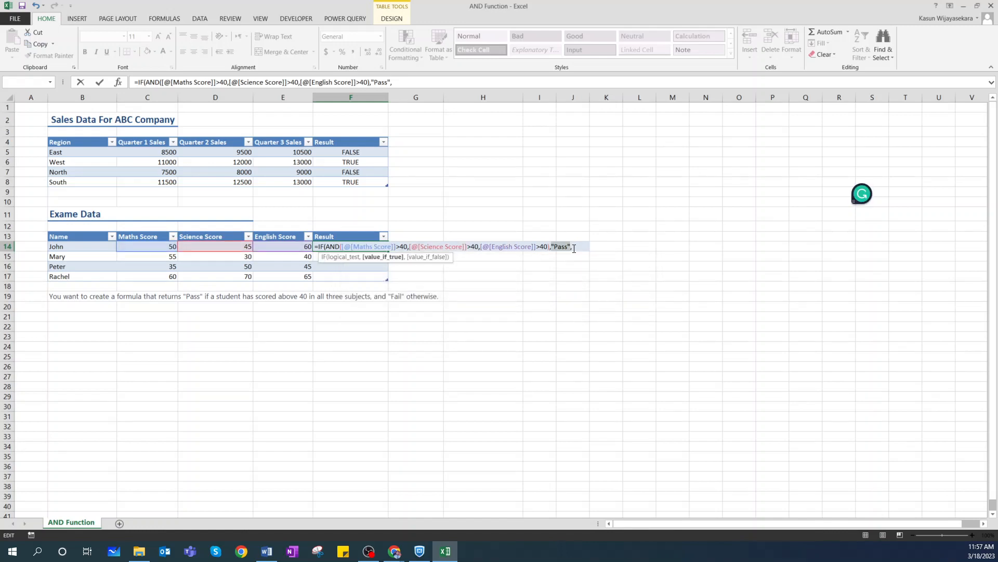
- Complete the IF formula with "Fail" as the value if false, enter it, and select the exam results F14:F17
{"action": "type", "text": "\"\""}
{"action": "type", "text": "Fail\")"}
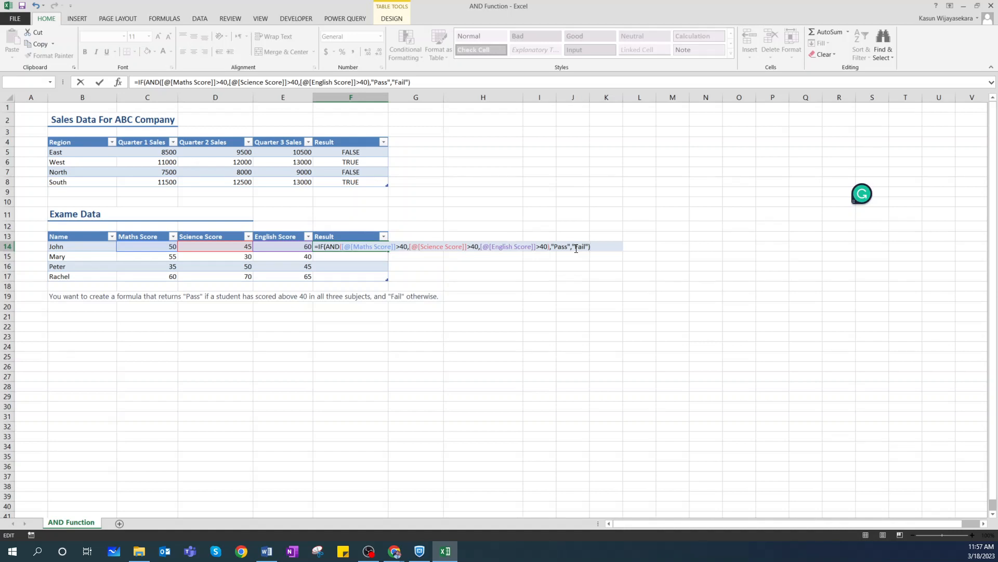
{"action": "key", "text": "Return"}
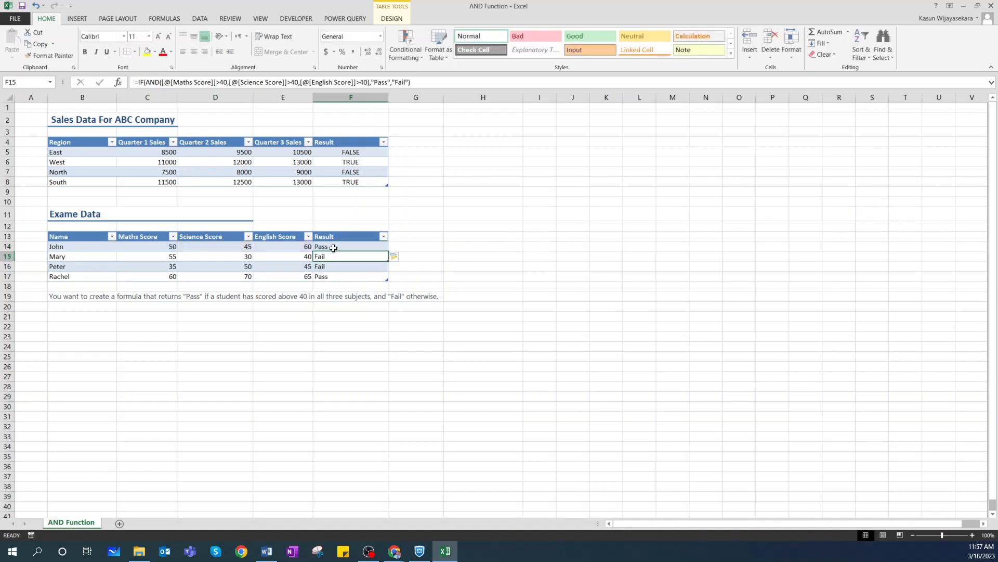
{"action": "left_click_drag", "start_coordinate": [334, 248], "coordinate": [332, 275]}
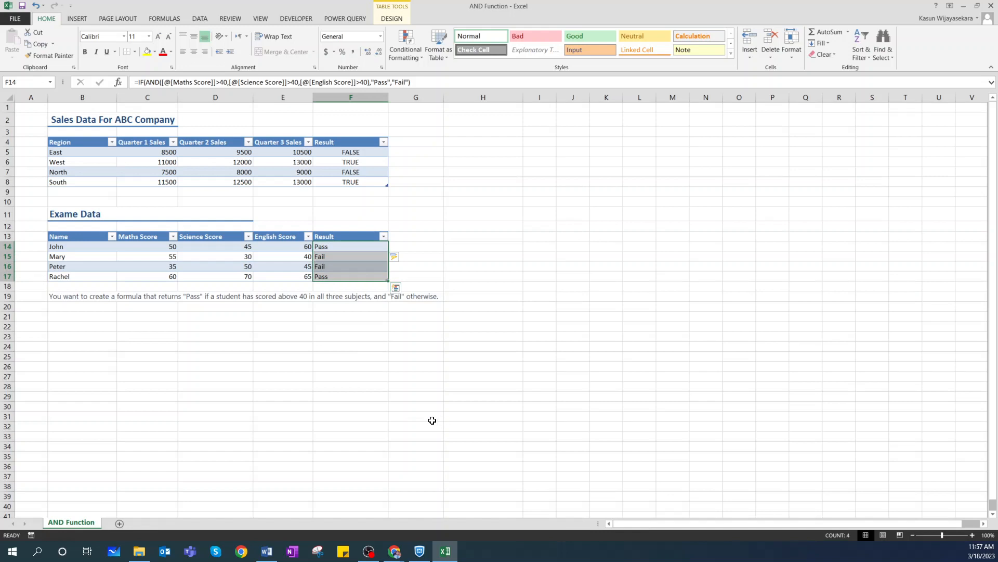